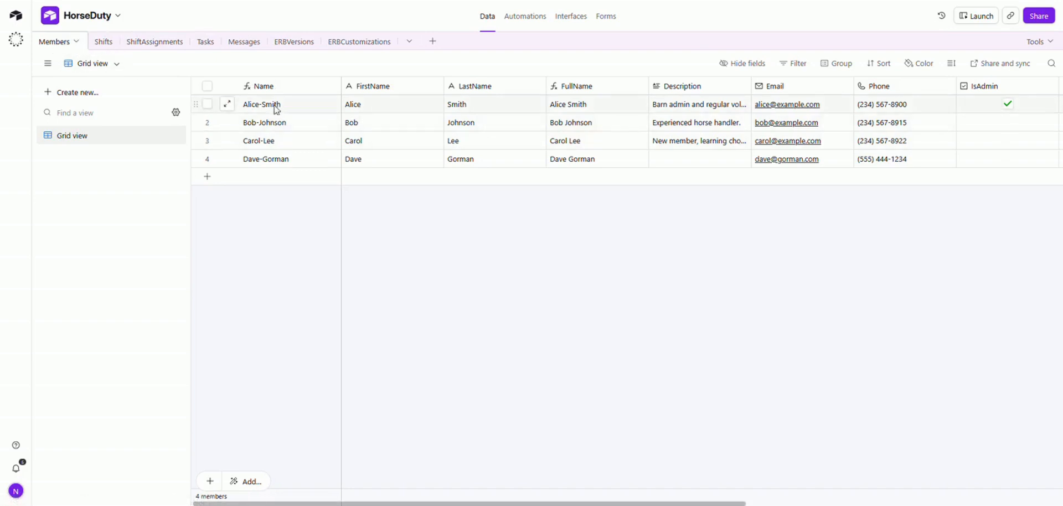
Open the Shifts table and scroll across its columns.
drag(444, 504, 596, 503)
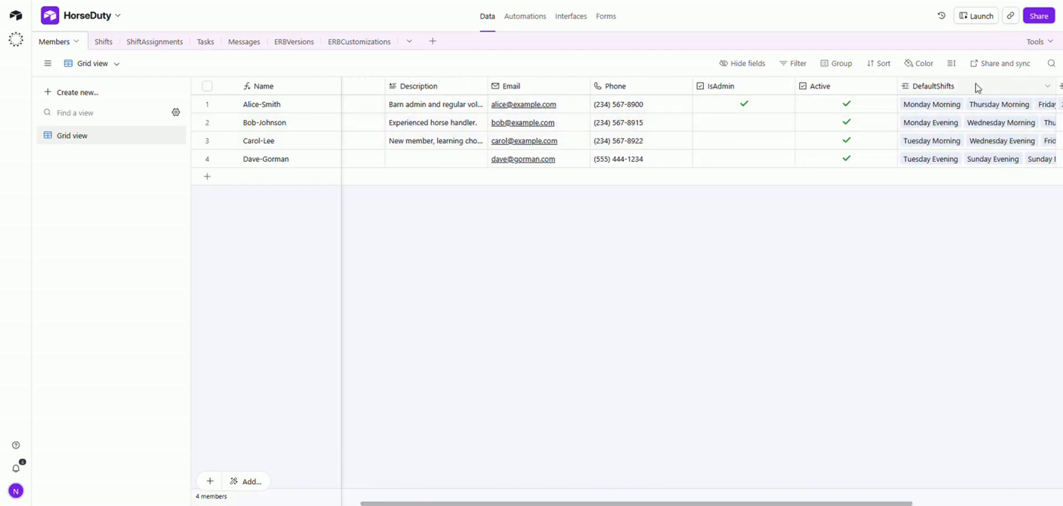
scroll(973, 85, right, 3)
scroll(554, 139, left, 10)
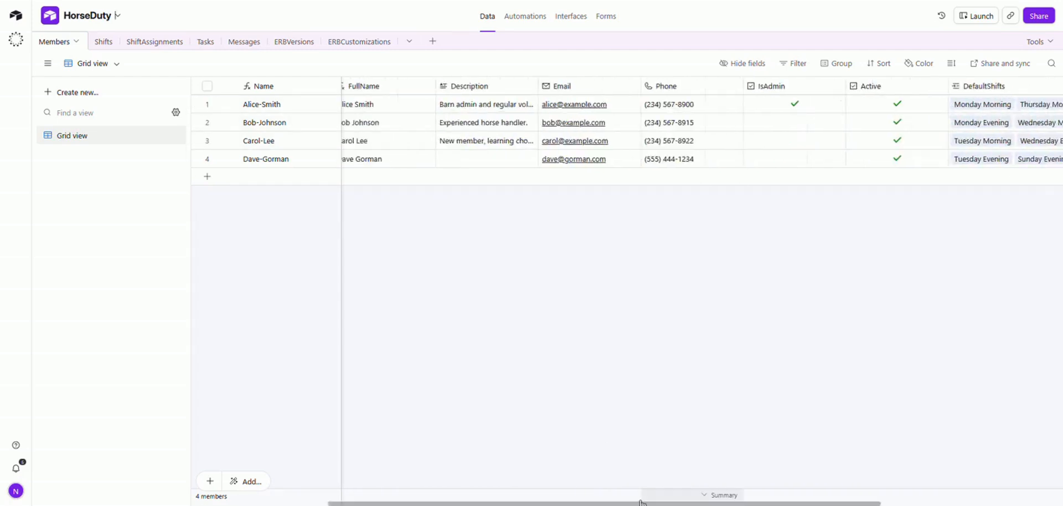
click(104, 43)
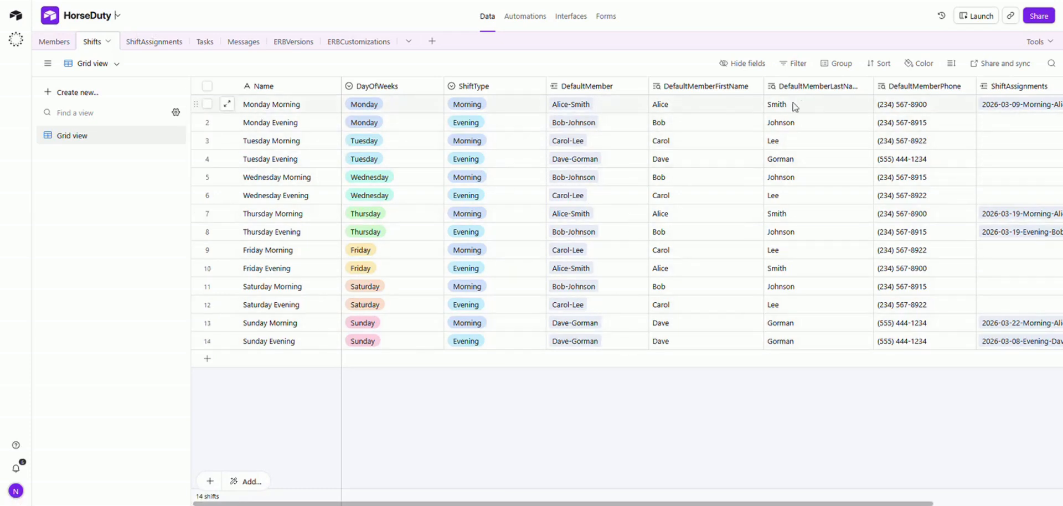
drag(416, 502, 520, 503)
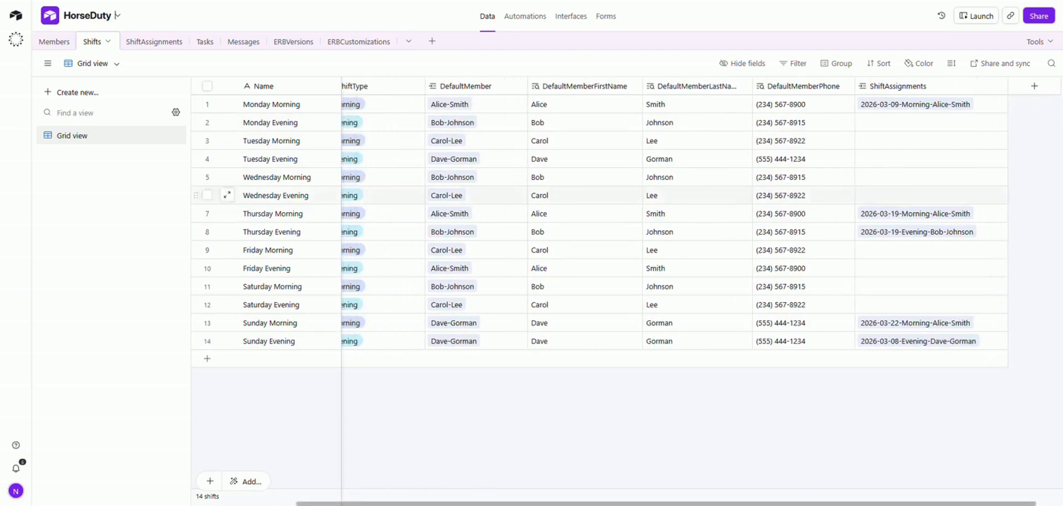
Browse the ShiftAssignments table's five dated shift records, then open the Tasks table.
click(154, 42)
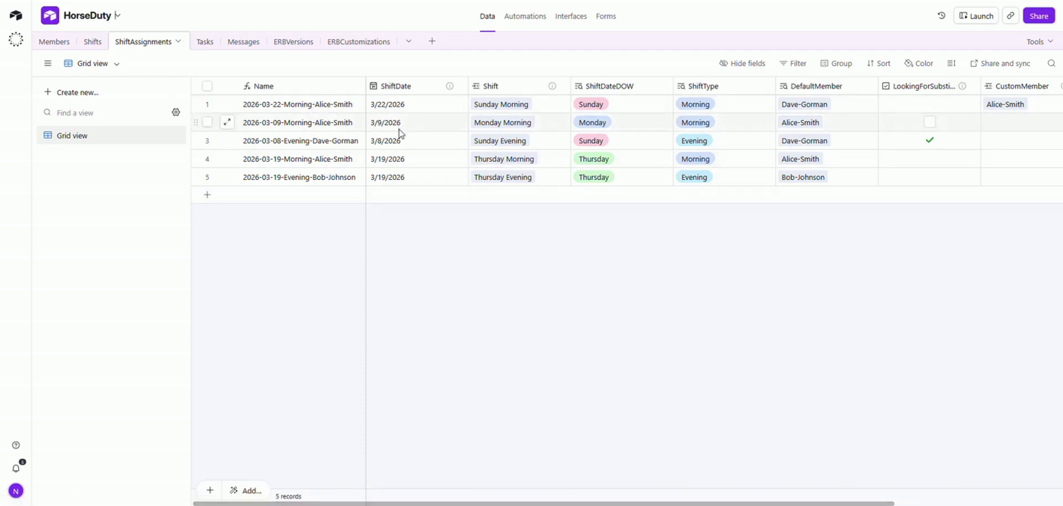
mouse_move(450, 87)
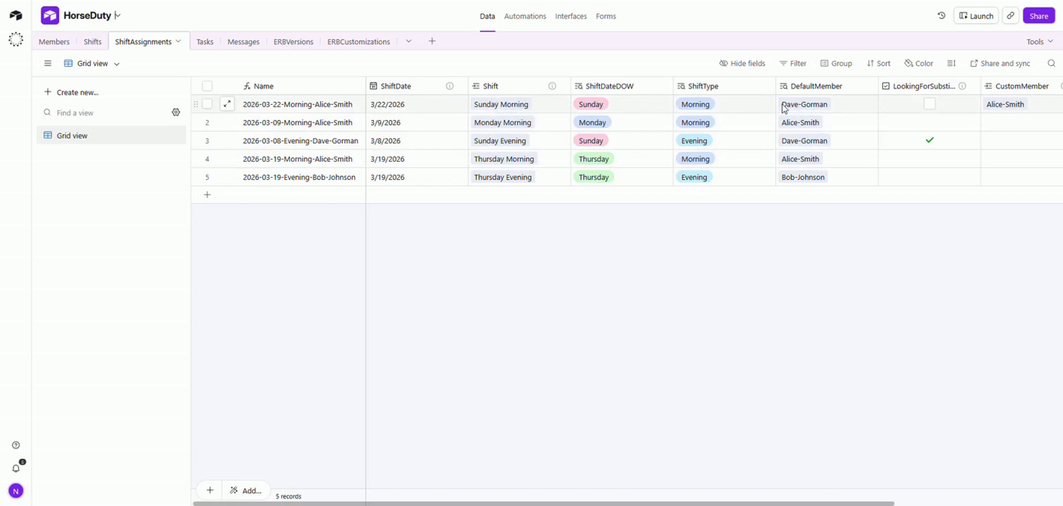
scroll(716, 256, right, 3)
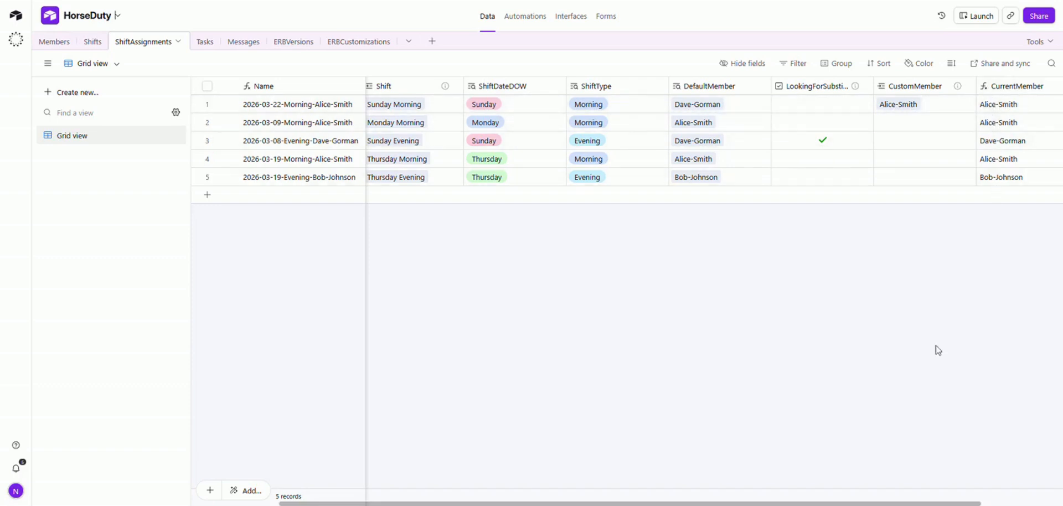
scroll(609, 139, left, 2)
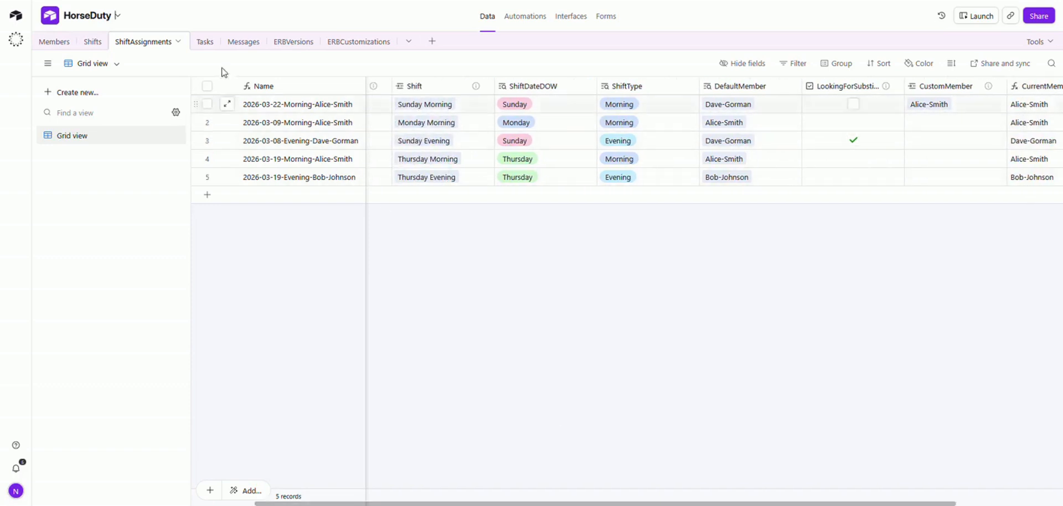
click(205, 43)
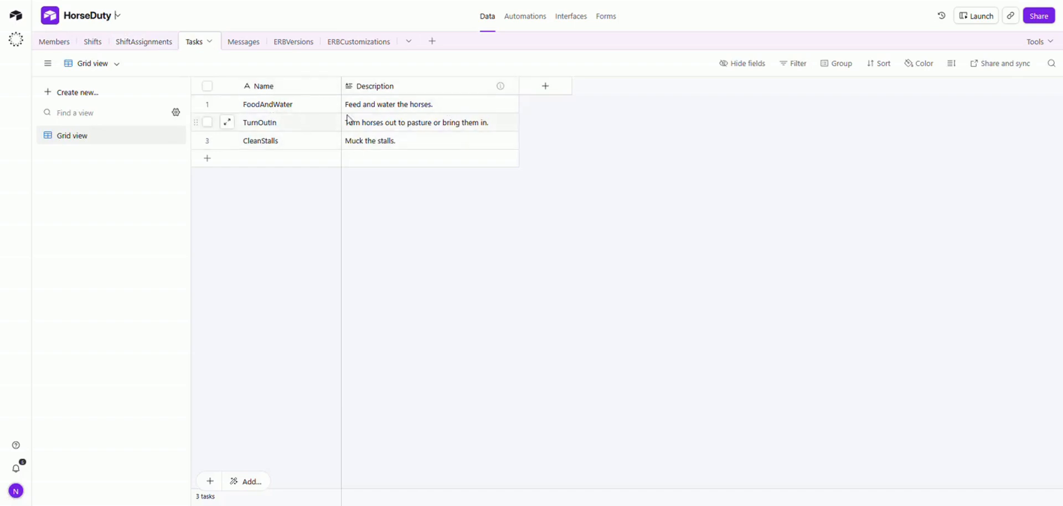
View the Messages, ERBVersions and ERBCustomizations tables, then return to the Shifts table.
click(246, 42)
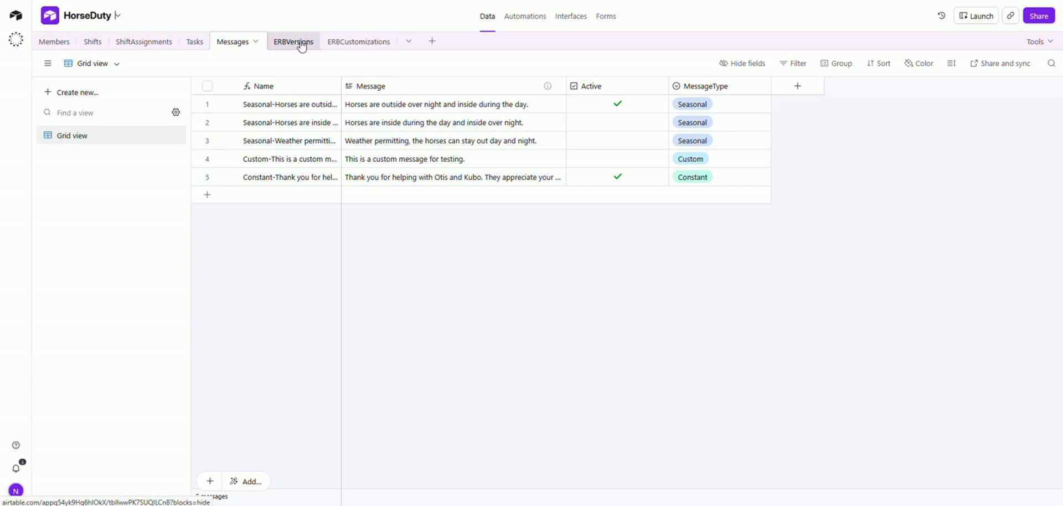
click(301, 47)
click(355, 47)
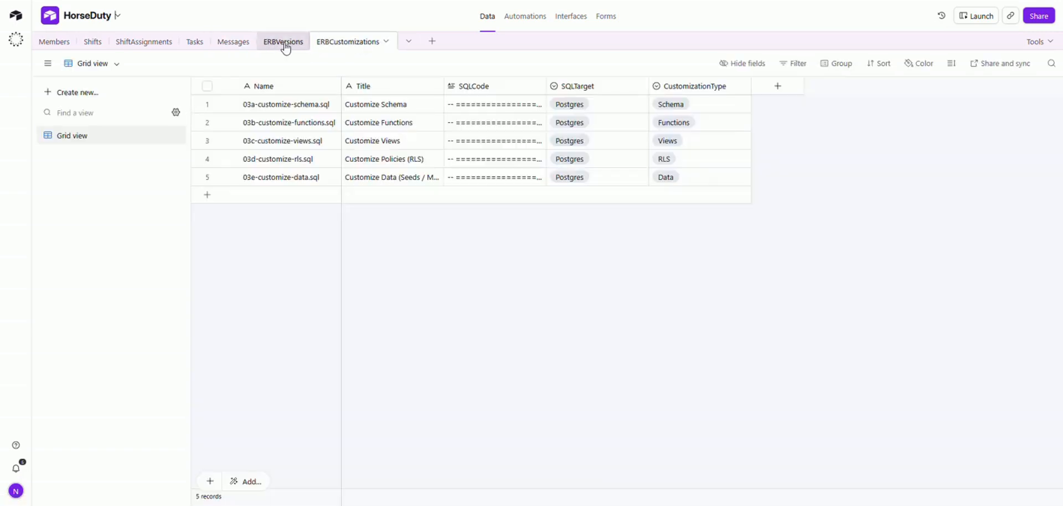
click(285, 45)
click(235, 44)
click(93, 43)
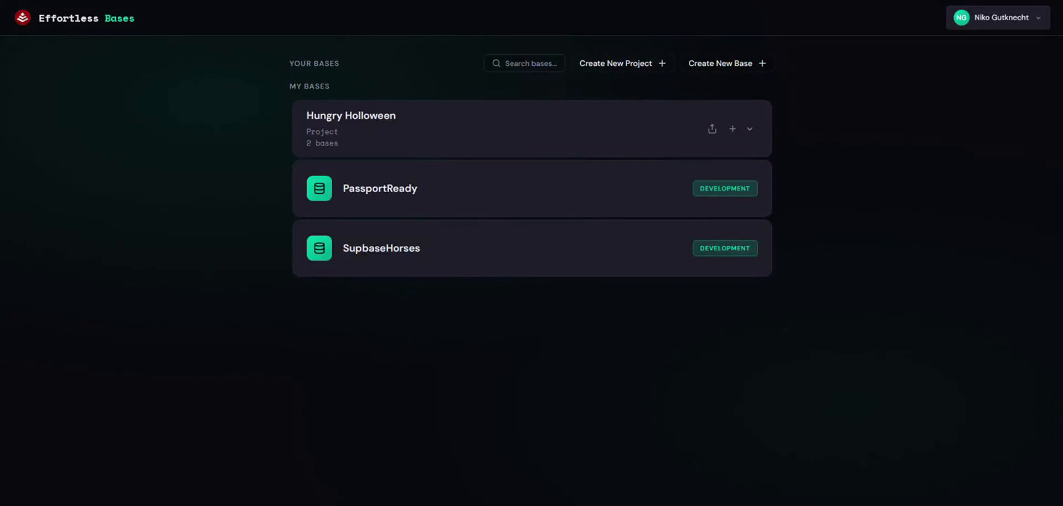
Register a new HorseDuty base, pasting in its Airtable base ID and personal access token.
click(719, 64)
text(HorseDuty)
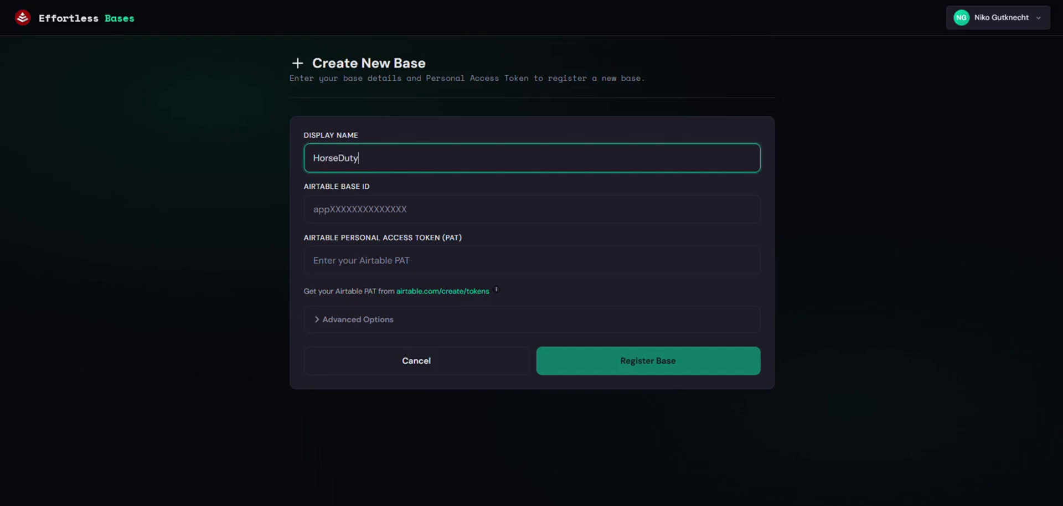
click(332, 209)
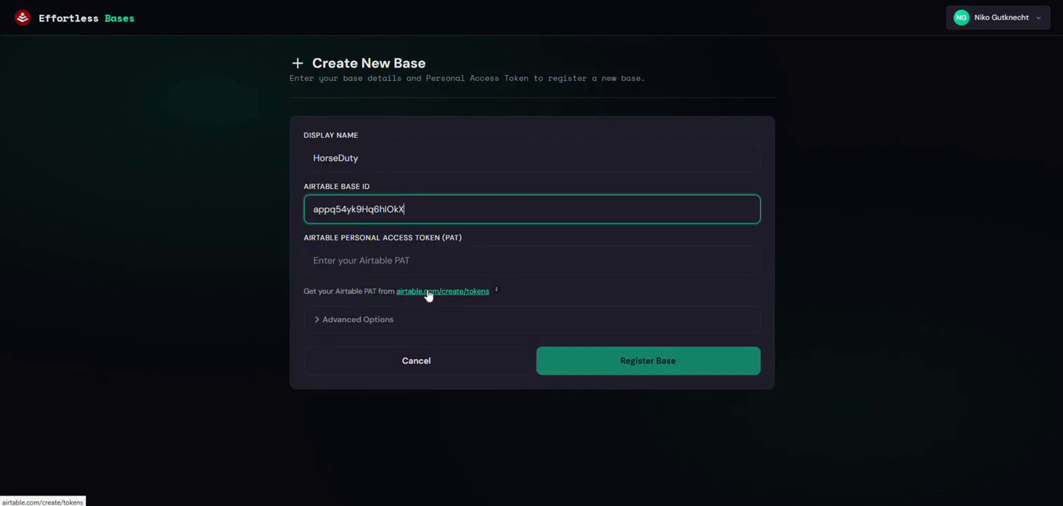
click(552, 505)
click(388, 260)
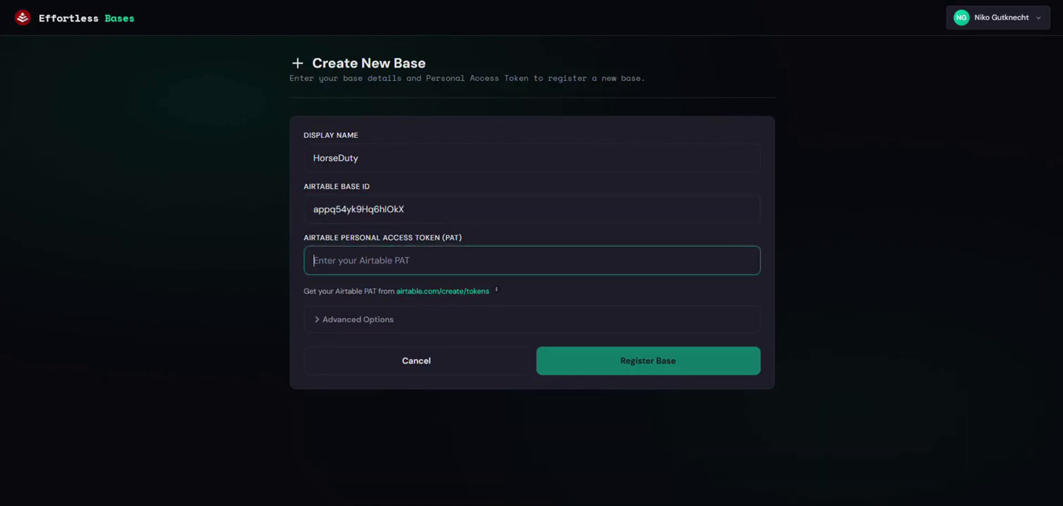
key(ctrl+v)
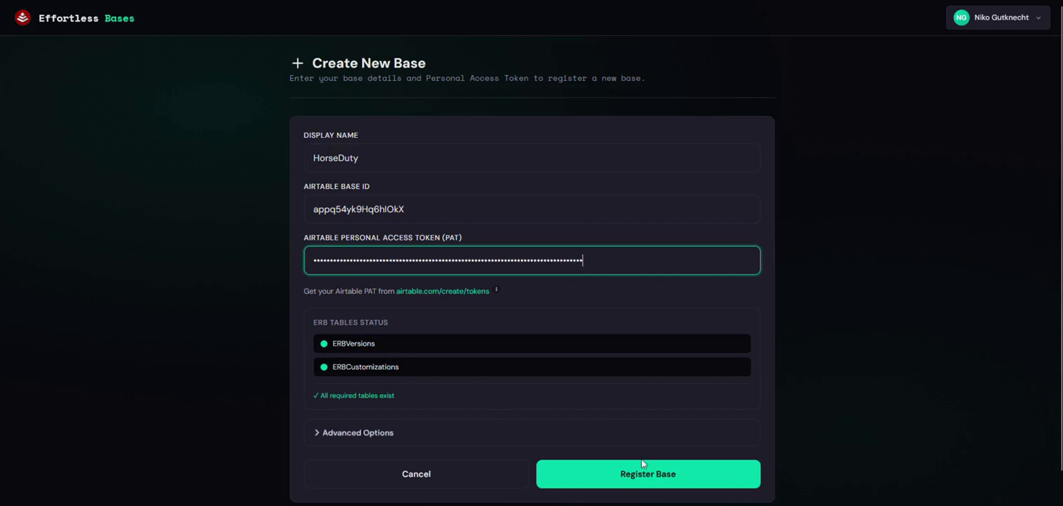
click(644, 475)
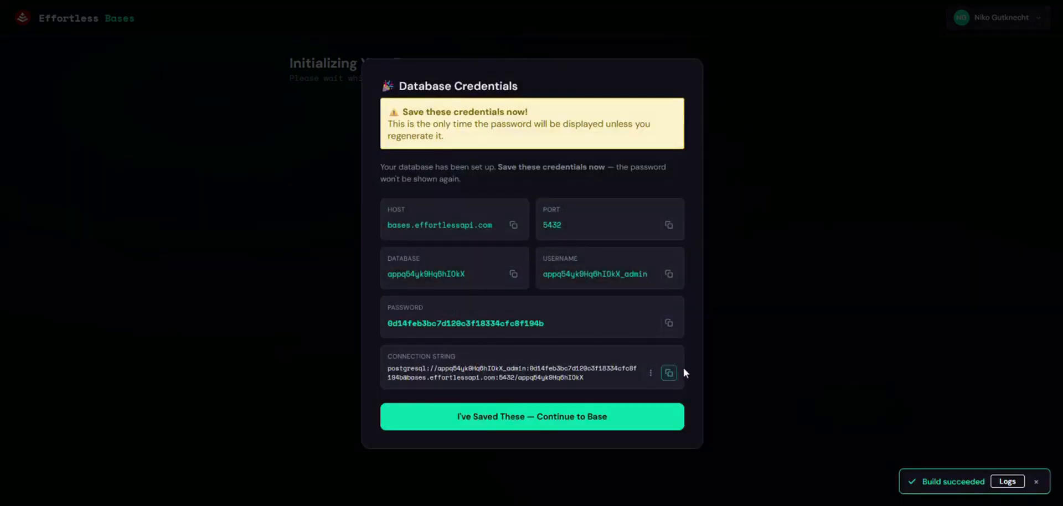
Copy the database connection string, continue to the base, and view its Postgres tables and views.
click(670, 373)
click(558, 415)
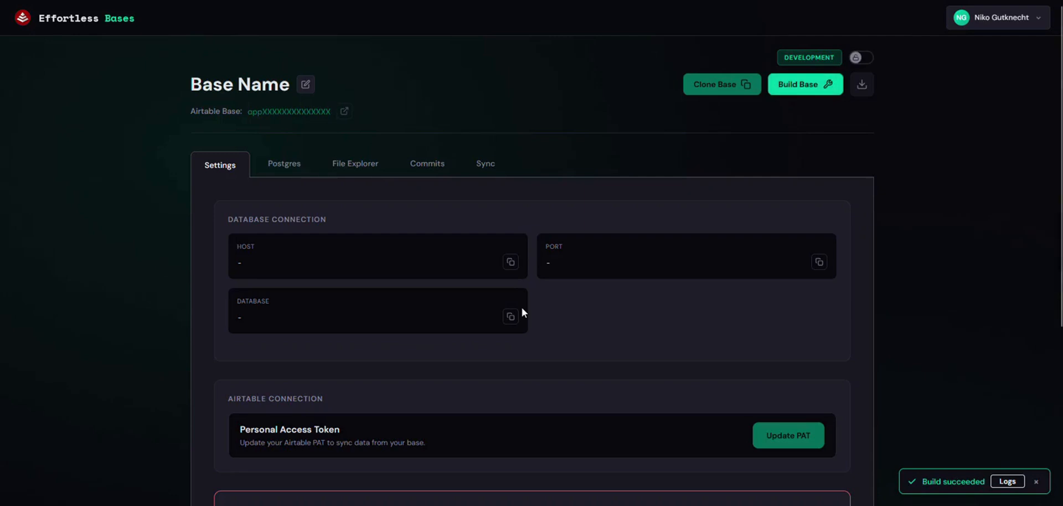
scroll(522, 309, down, 2)
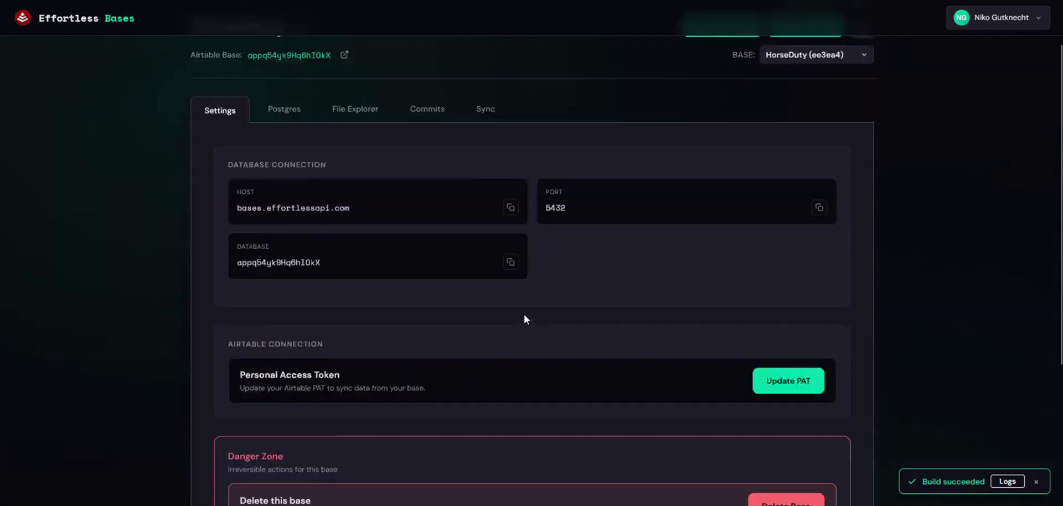
scroll(524, 315, up, 2)
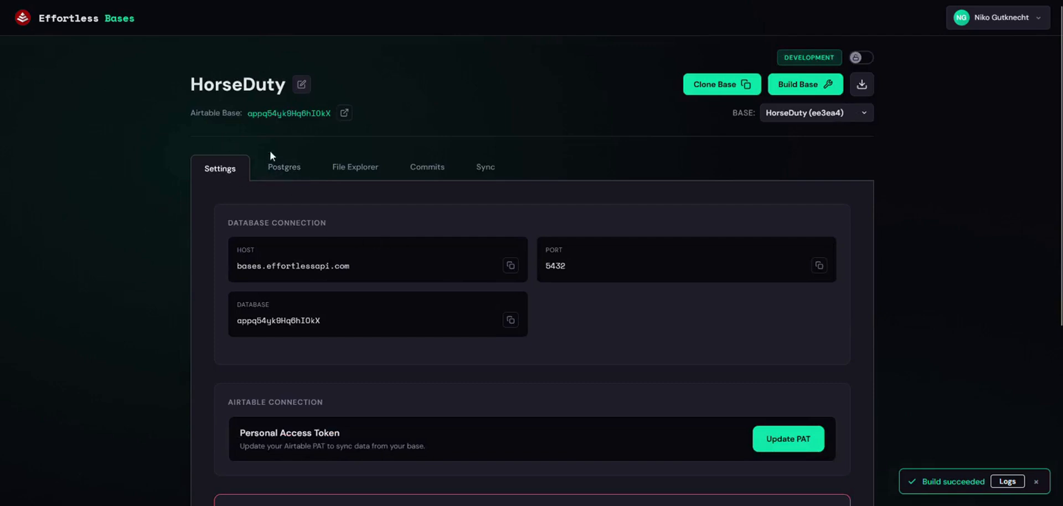
click(280, 168)
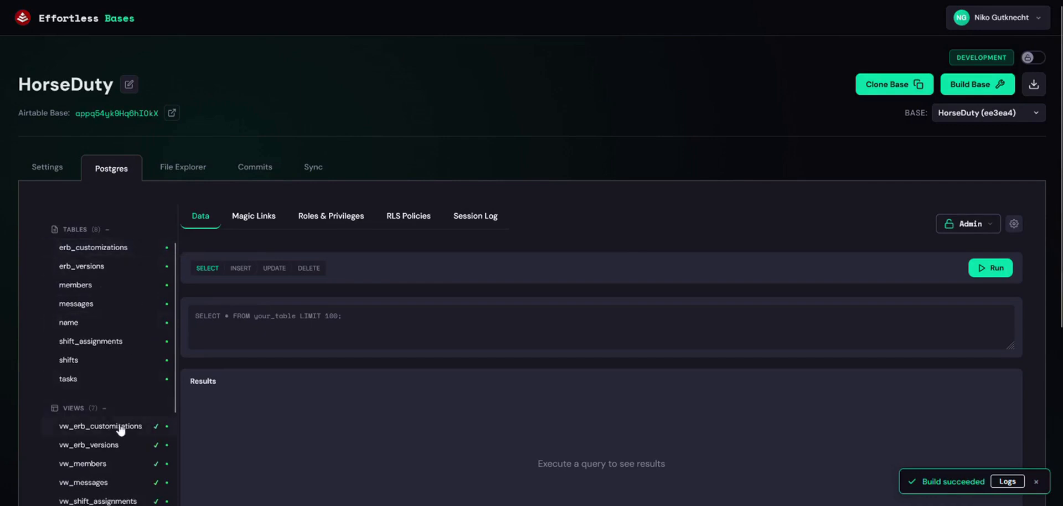
scroll(119, 426, down, 2)
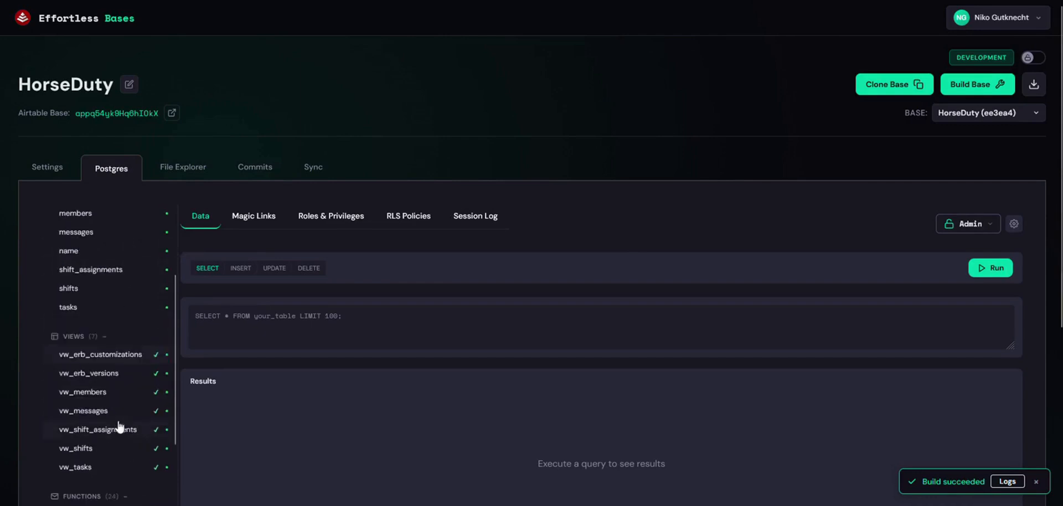
click(100, 392)
scroll(110, 404, down, 4)
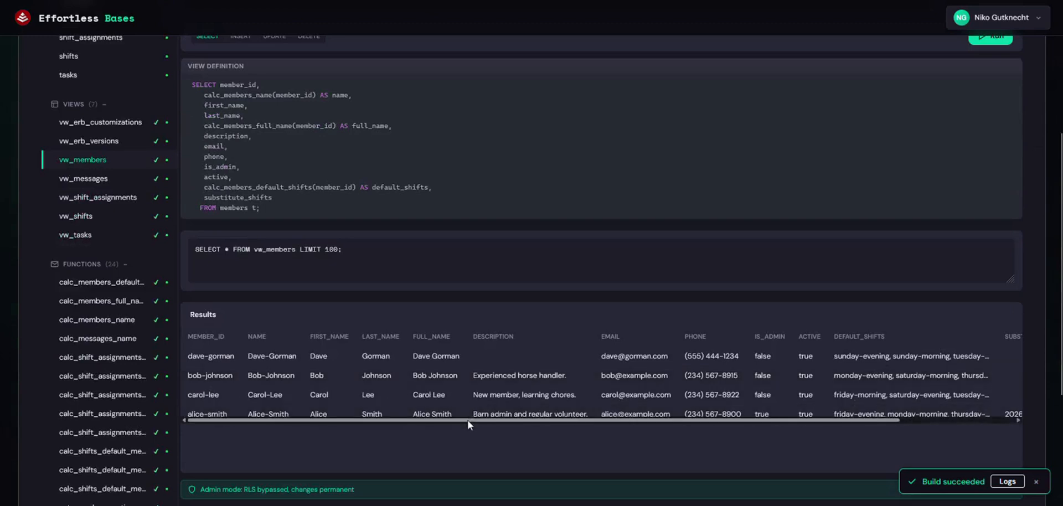
scroll(97, 177, up, 1)
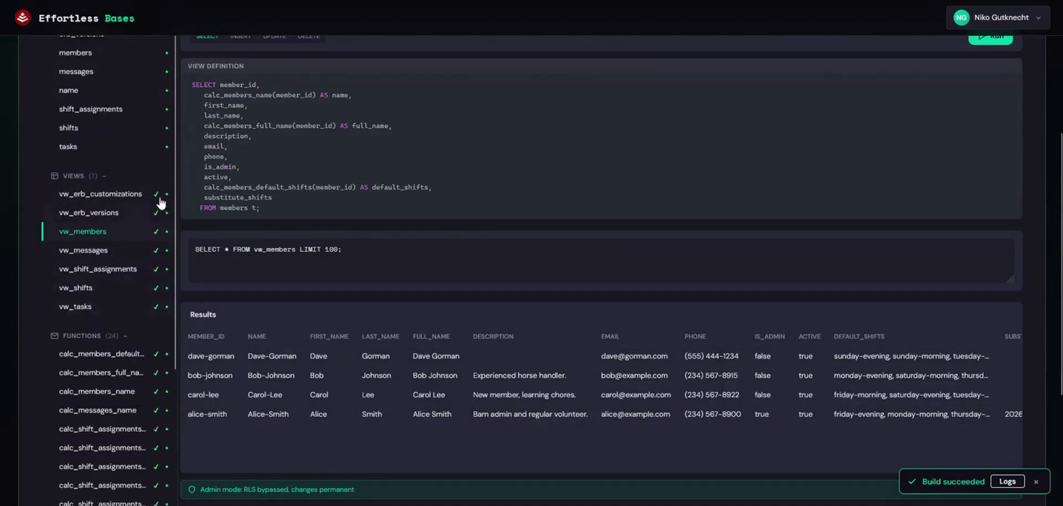
scroll(157, 302, down, 2)
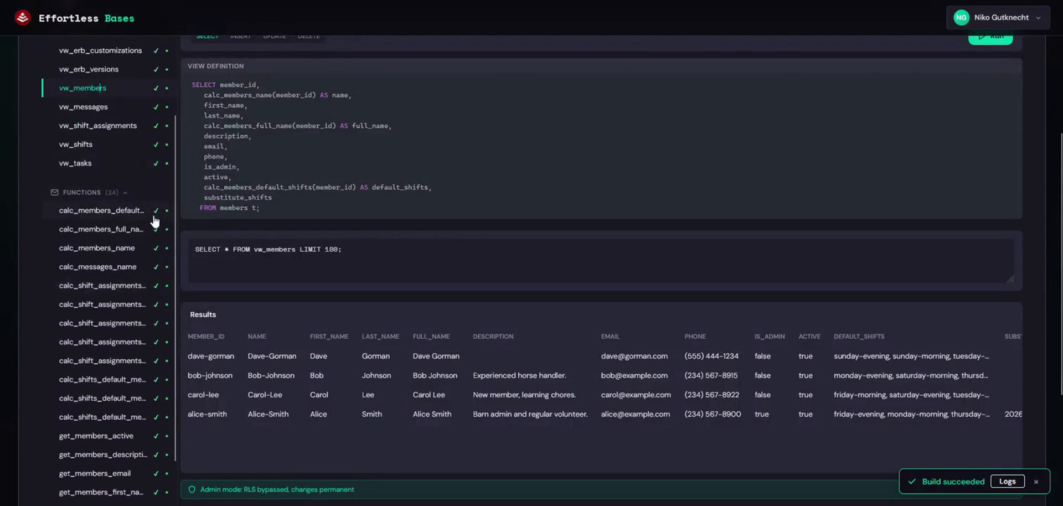
click(105, 232)
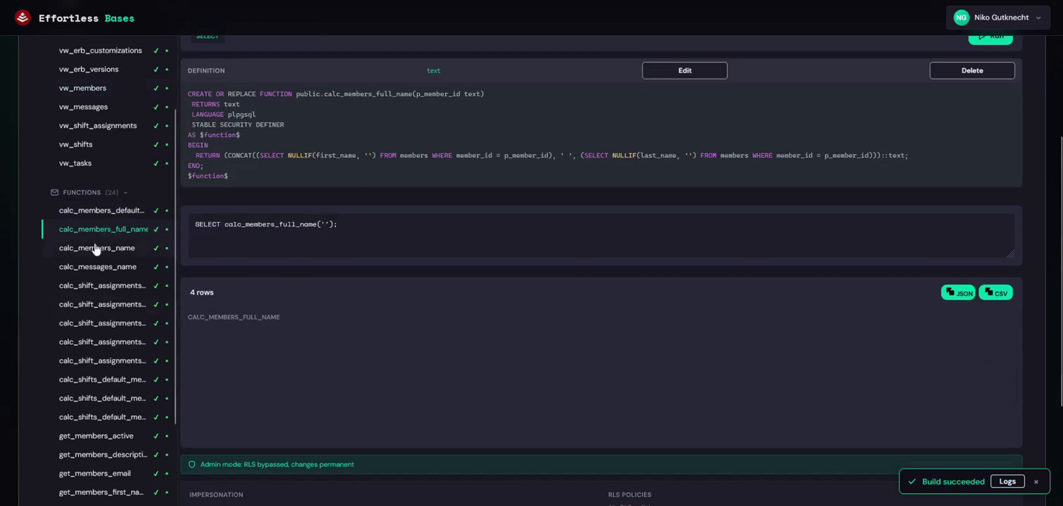
click(95, 248)
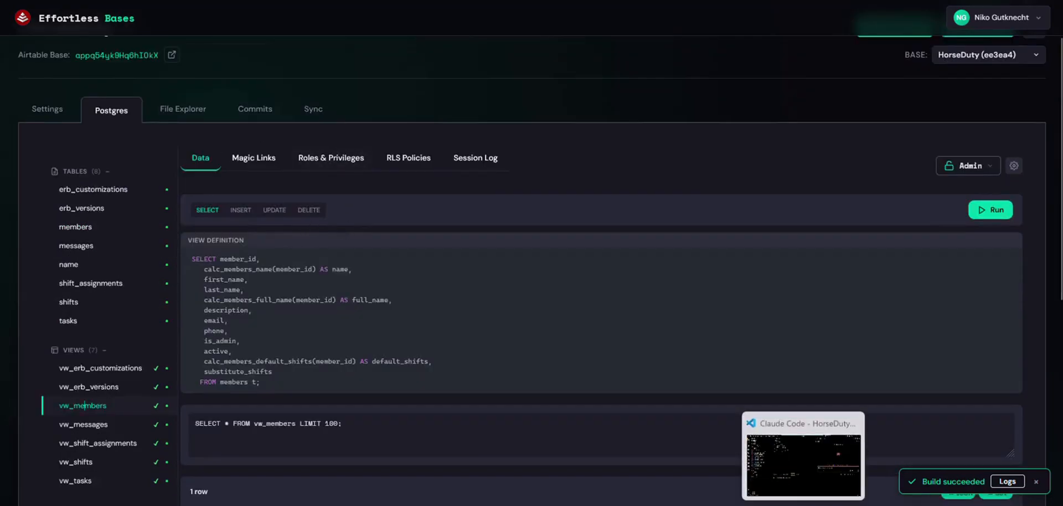
Send Claude Code the build-an-app prompt with the connection string, allowing psql to list tables.
click(803, 505)
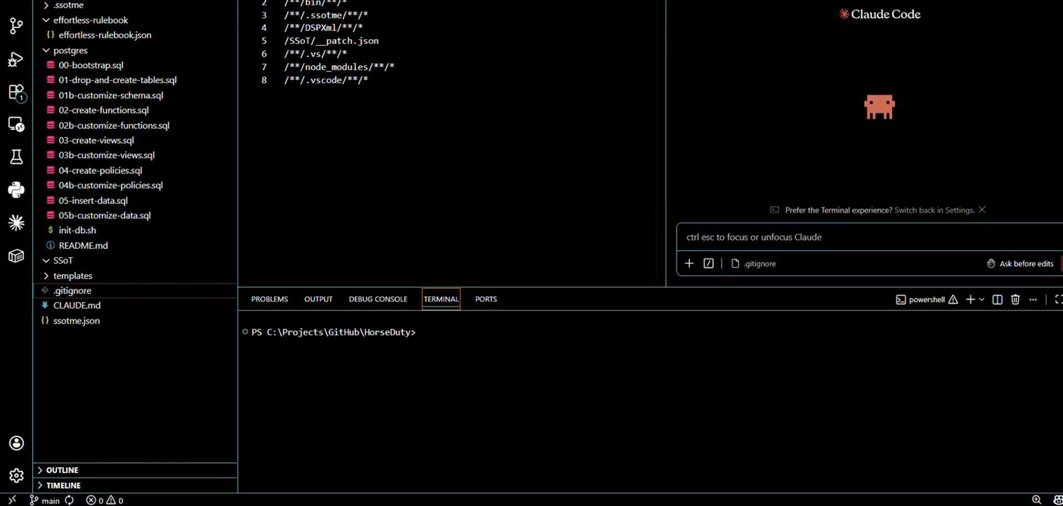
key(ctrl+v)
key(Return)
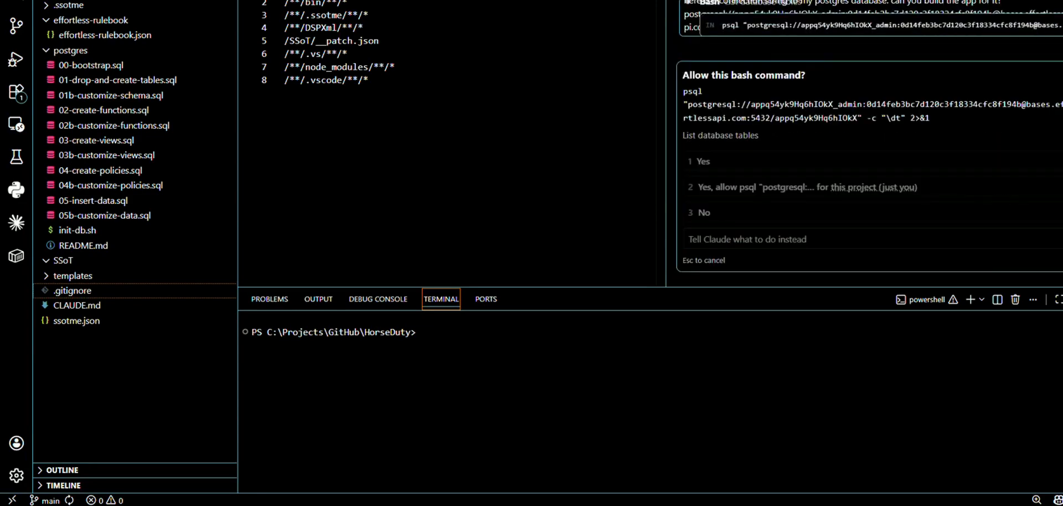
click(768, 199)
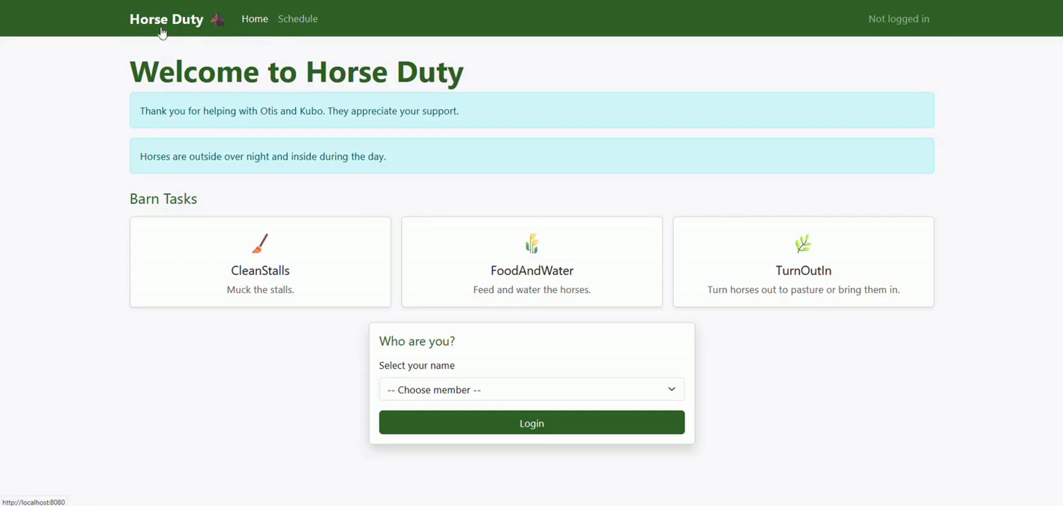
click(288, 22)
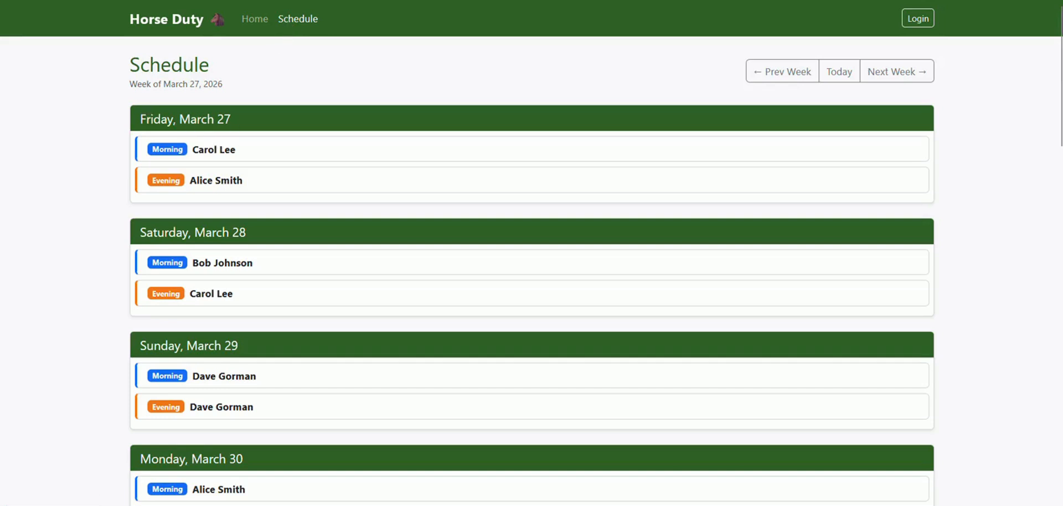
click(898, 73)
click(794, 71)
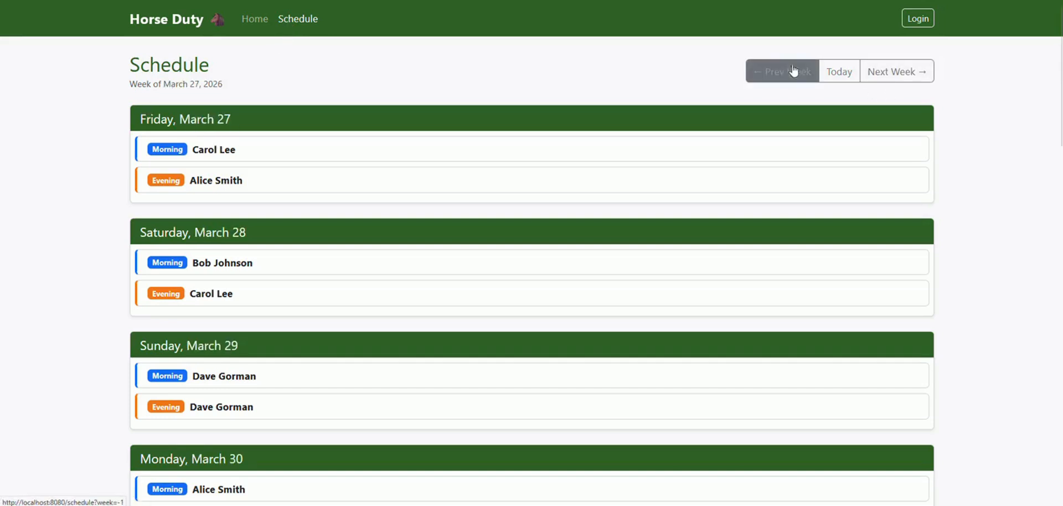
click(257, 21)
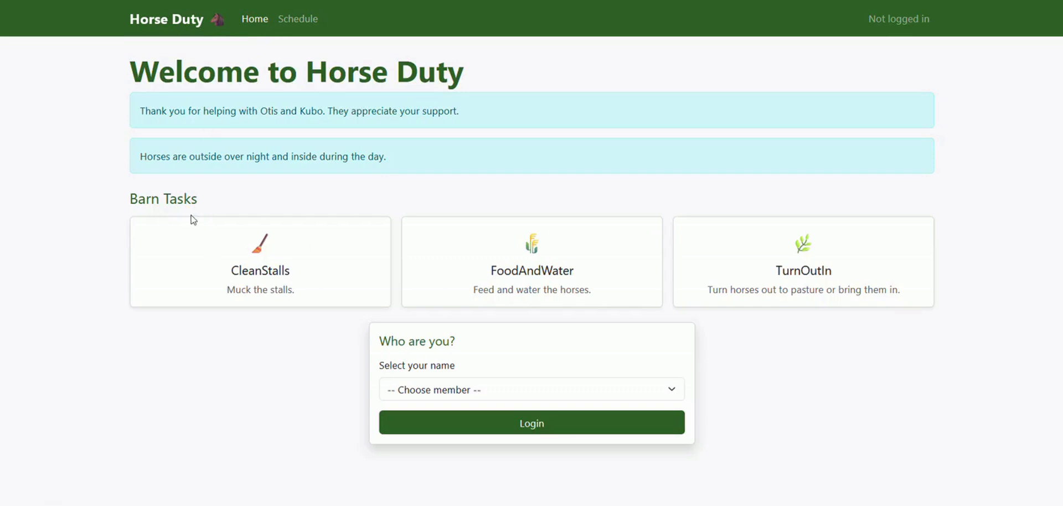
Log in to the Horse Duty app as the first member in the list.
click(579, 393)
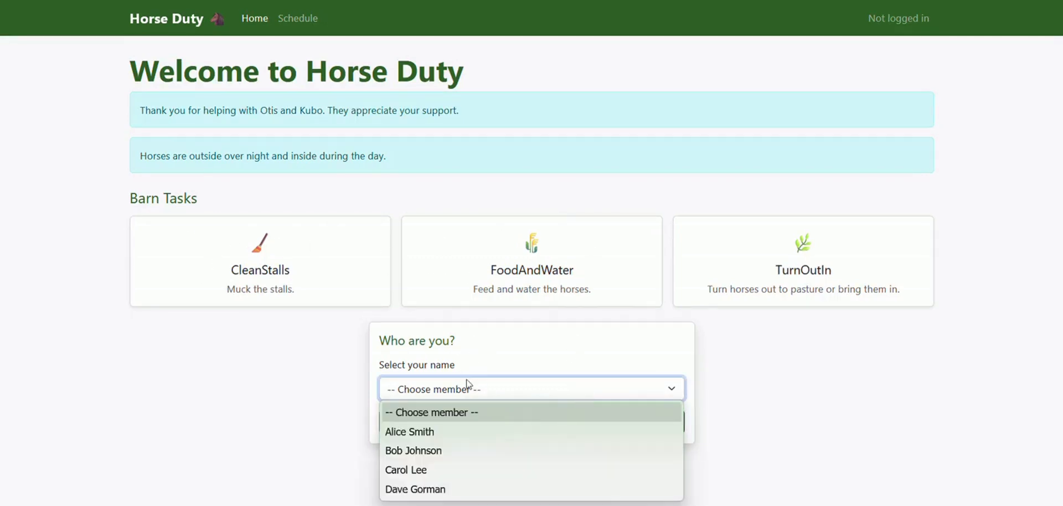
click(428, 434)
click(565, 438)
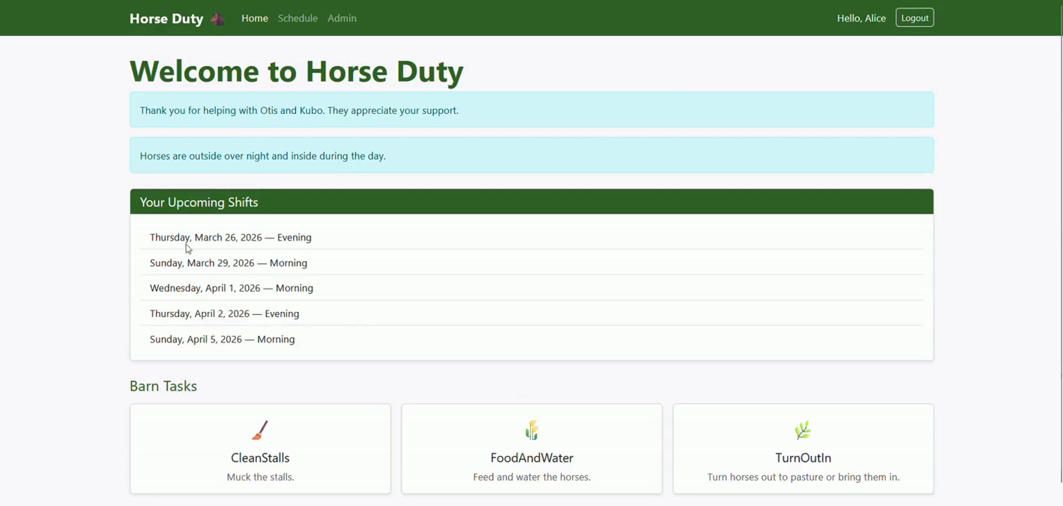
scroll(266, 341, down, 1)
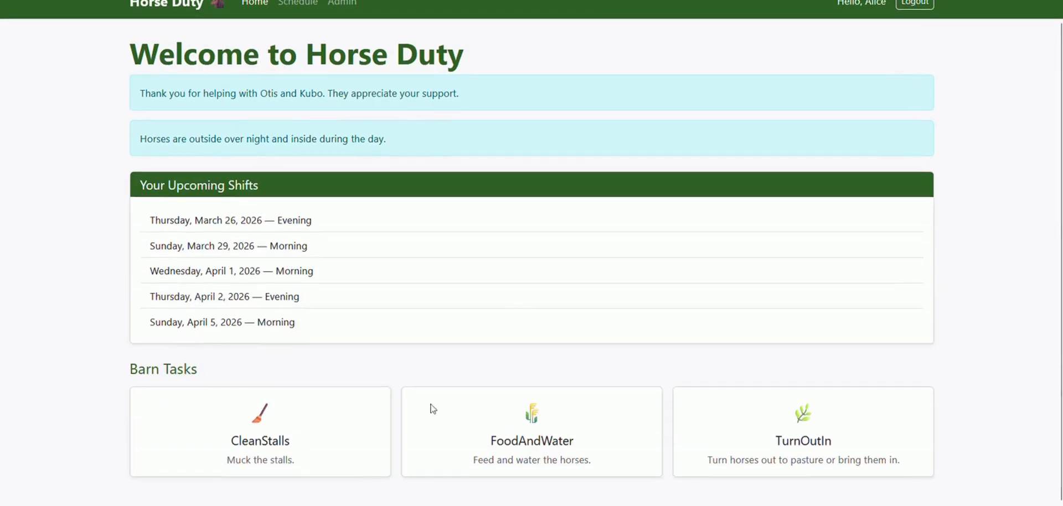
scroll(404, 344, up, 1)
View the member's Schedule page and the Admin panel.
click(298, 18)
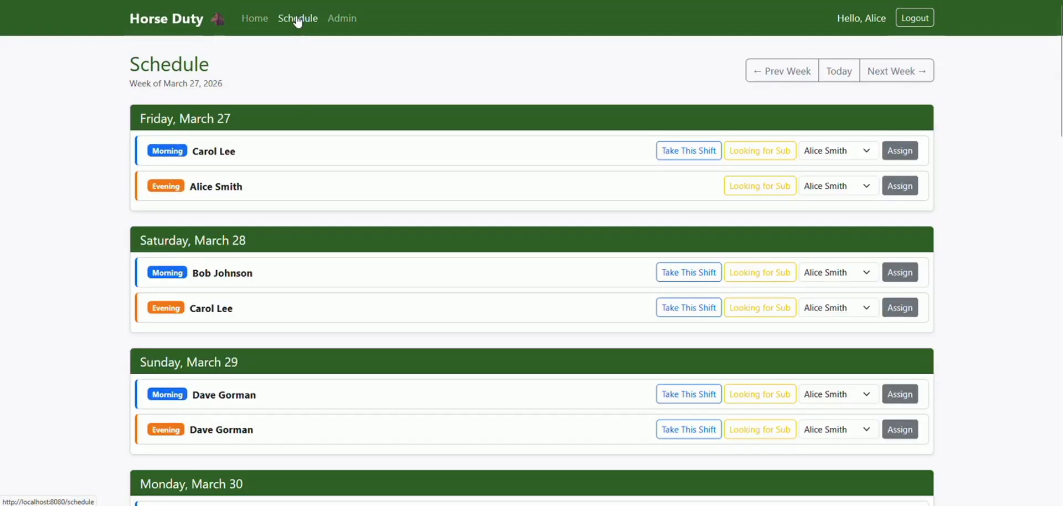
click(350, 20)
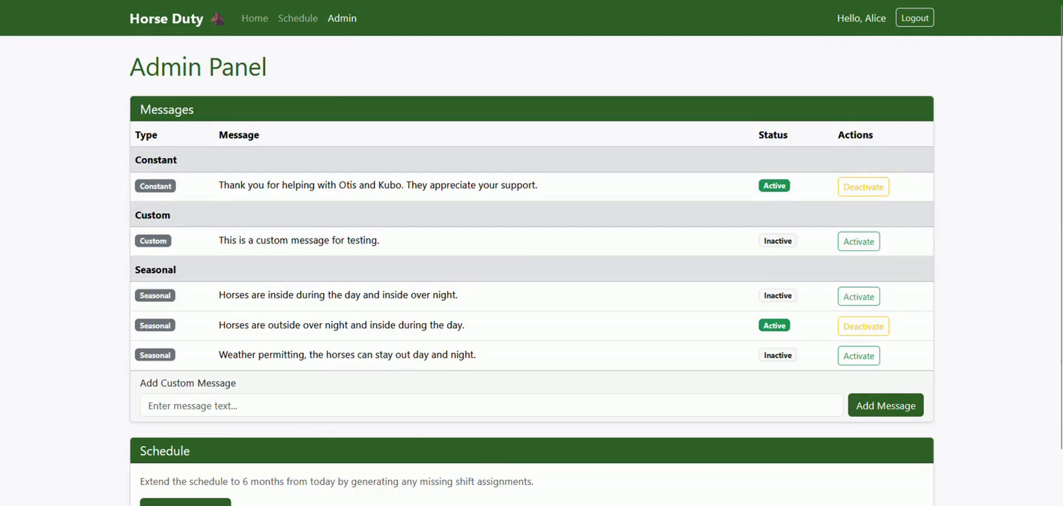
scroll(335, 382, down, 1)
scroll(335, 377, up, 1)
Log out and open the weekly shift schedule without choosing a member.
click(915, 19)
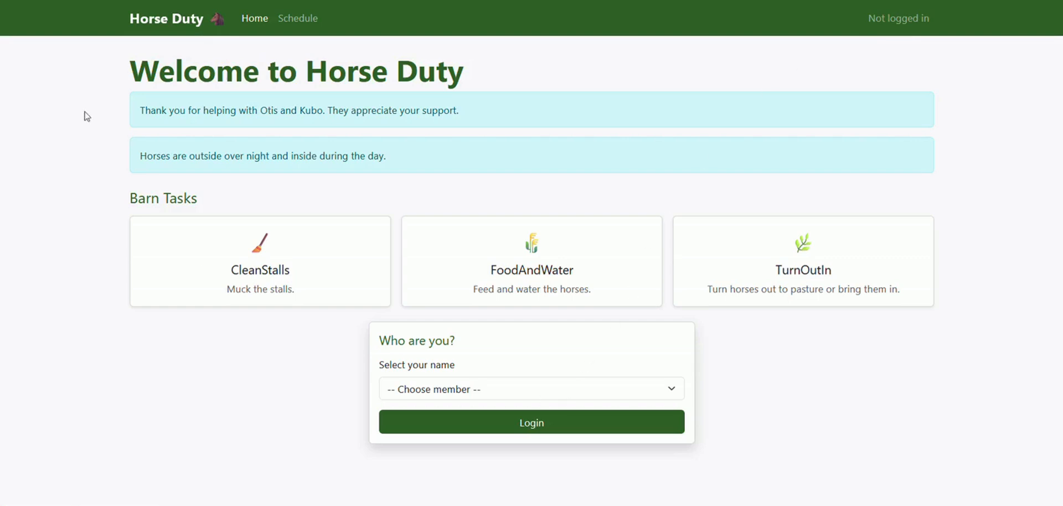
click(570, 394)
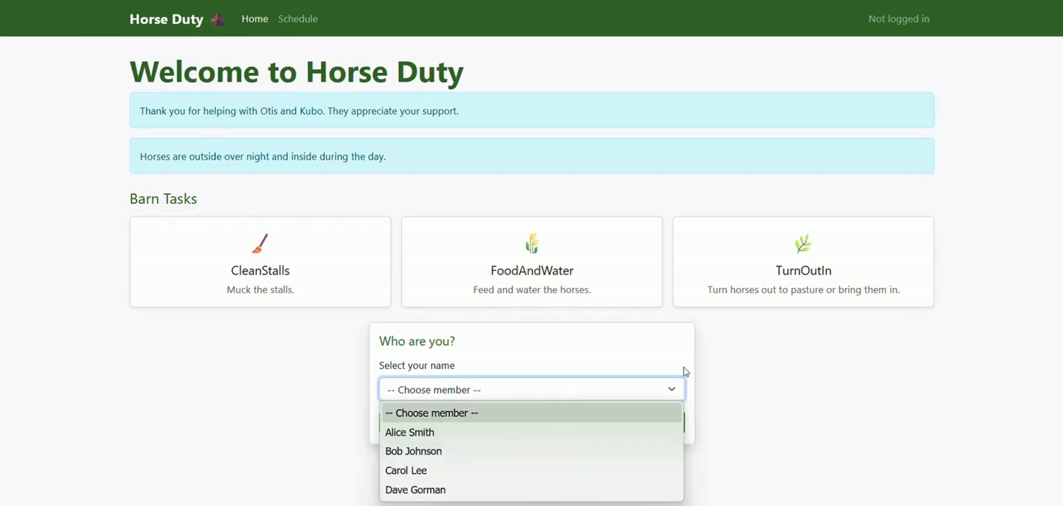
click(726, 362)
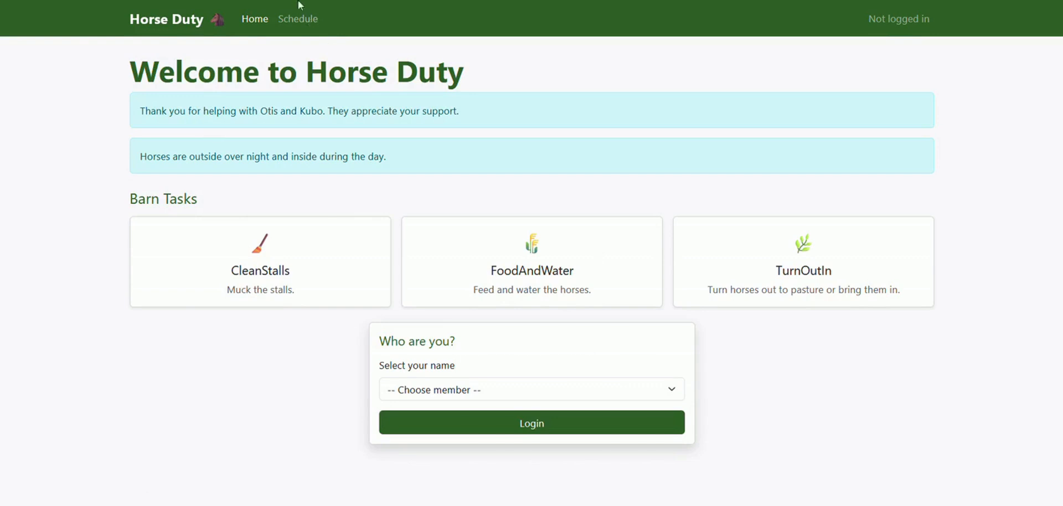
click(299, 21)
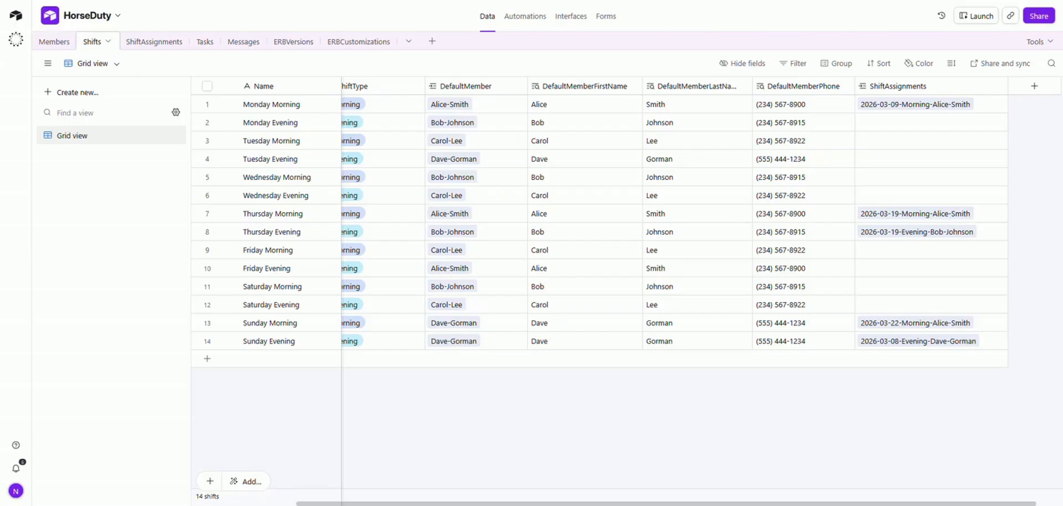
Open the ShiftAssignments table to see its 5 records.
click(153, 42)
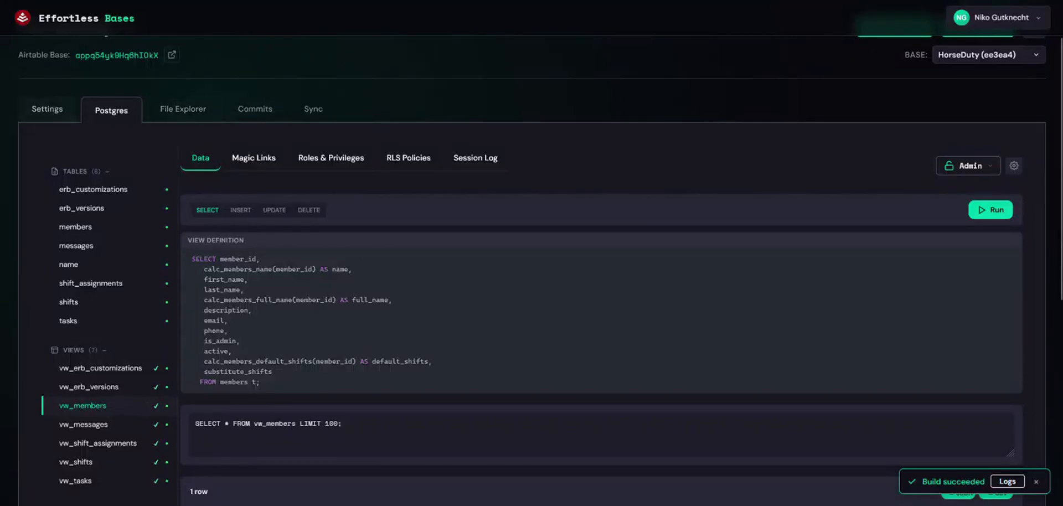
Check the base's Postgres connection settings, then cycle through VS Code and the browser back to Airtable's ShiftAssignments table.
click(51, 114)
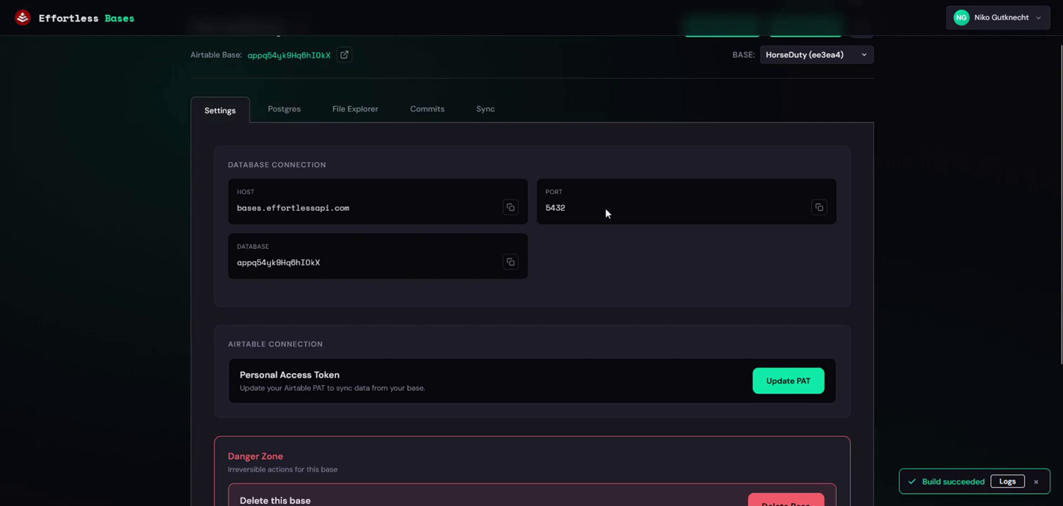
scroll(677, 112, up, 2)
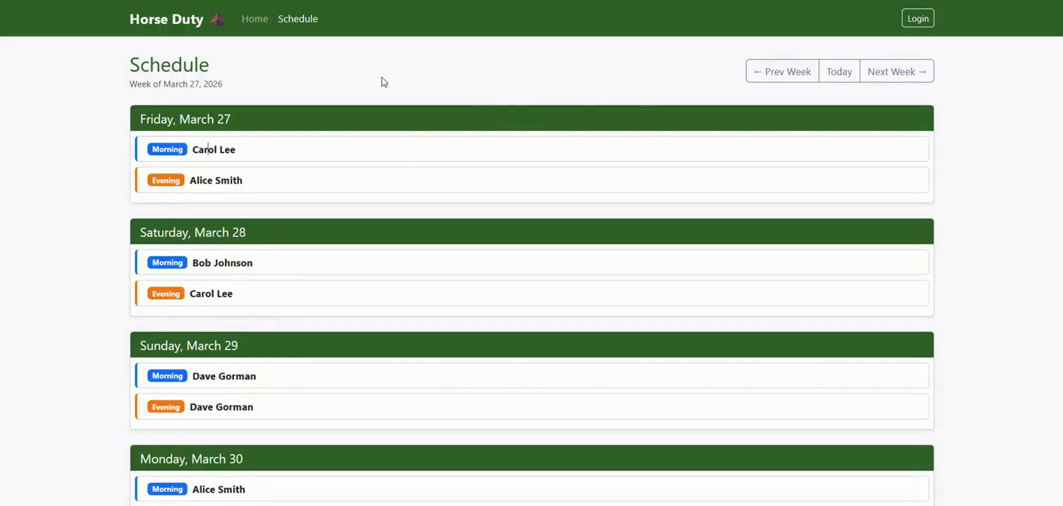
mouse_move(804, 505)
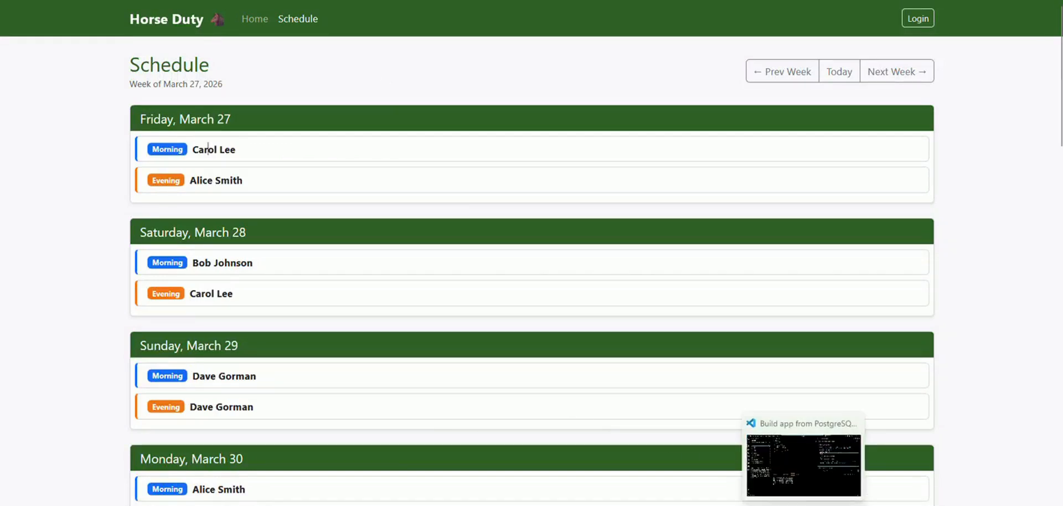
click(804, 466)
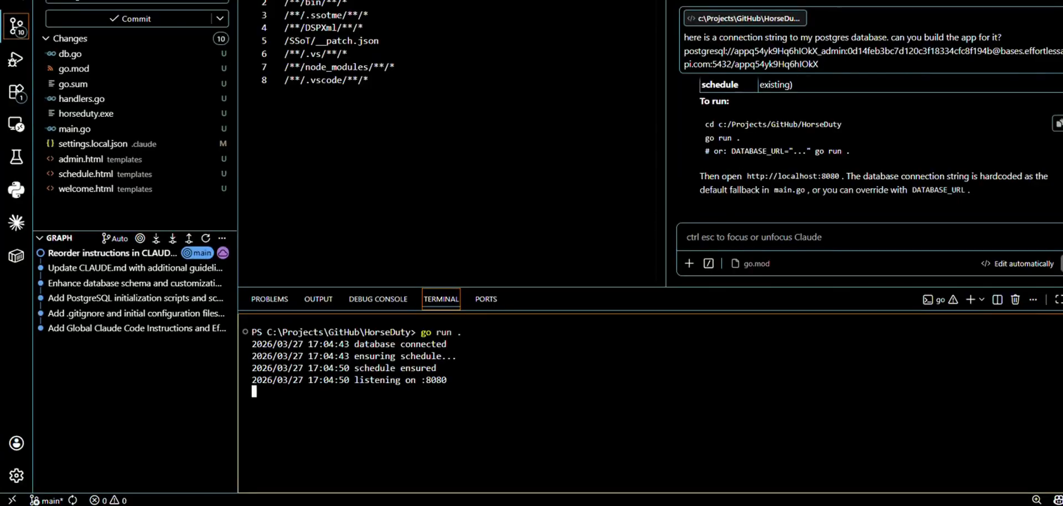
key(alt+Tab)
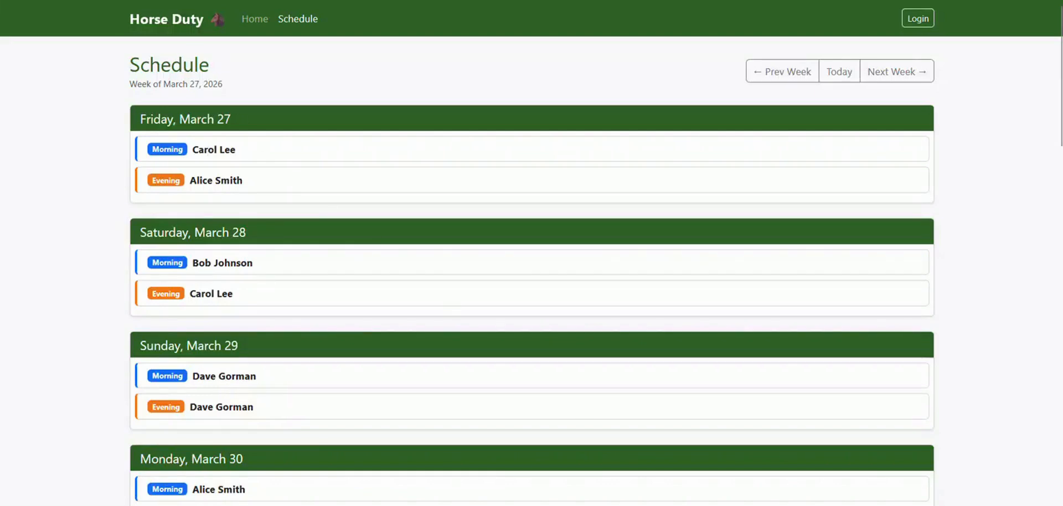
key(ctrl+Tab)
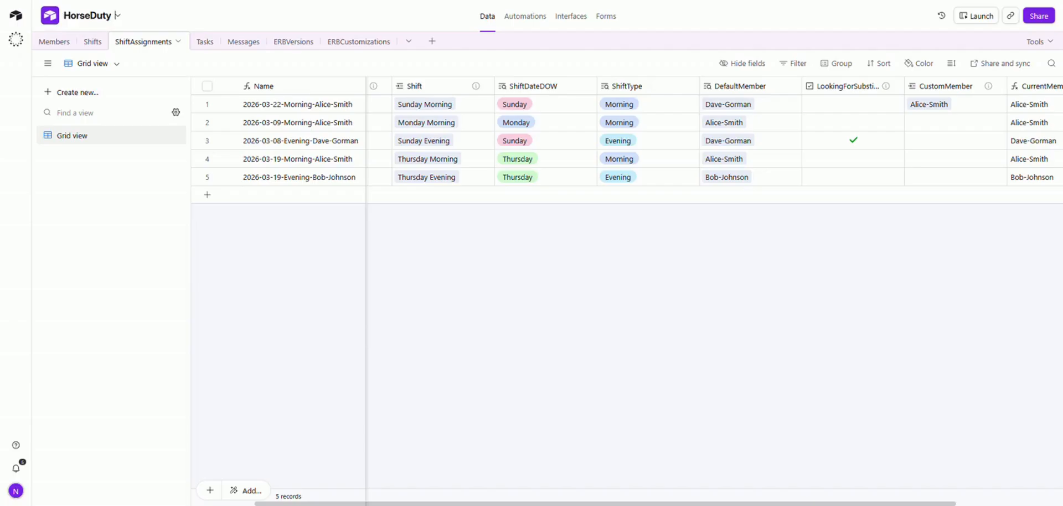